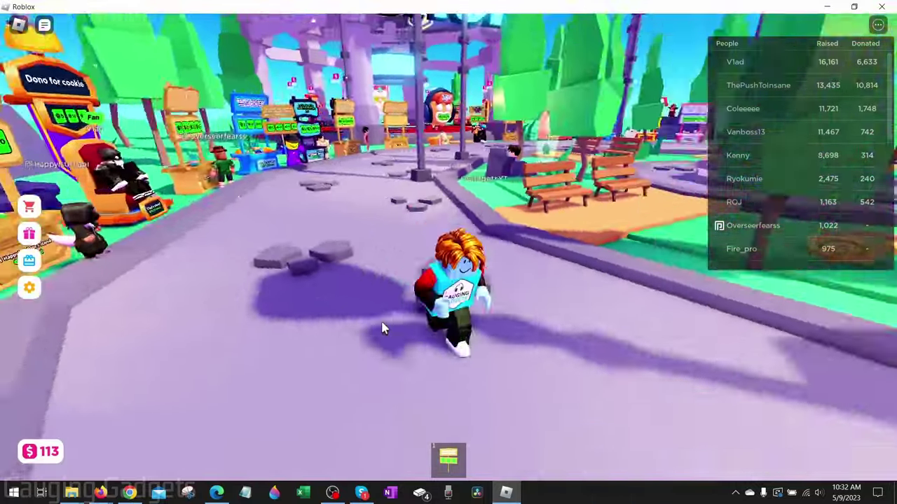
{"action": "key", "text": "Right"}
{"action": "key", "text": "w"}
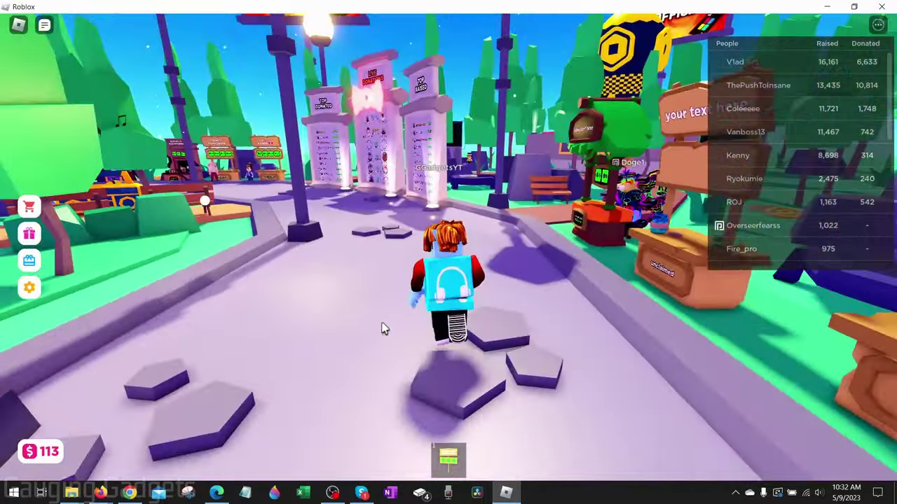
{"action": "key", "text": "Left"}
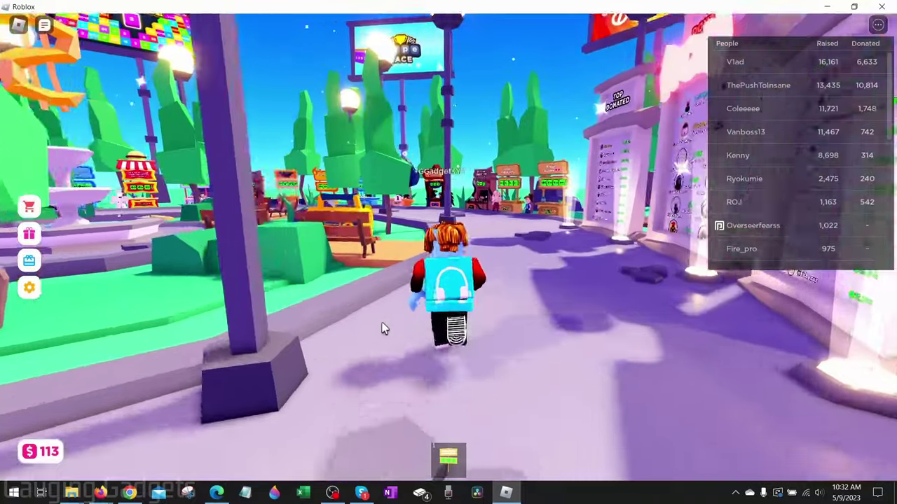
{"action": "key", "text": "Left"}
{"action": "key", "text": "space"}
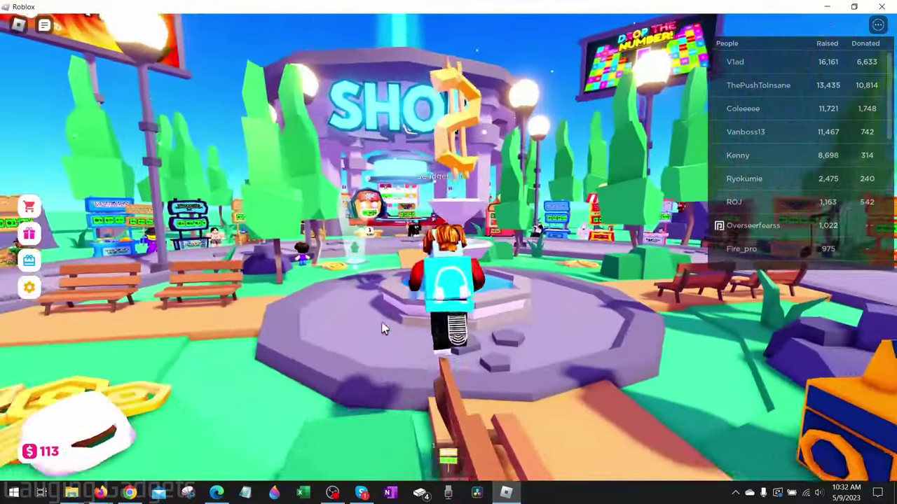
{"action": "key", "text": "Left"}
{"action": "key", "text": "space"}
{"action": "key", "text": "Right"}
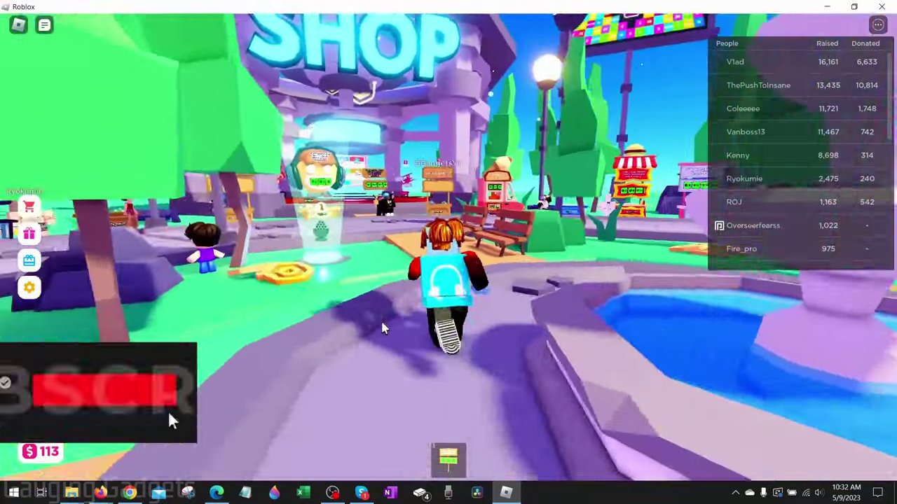
{"action": "key", "text": "Right"}
{"action": "key", "text": "Left"}
{"action": "key", "text": "Right"}
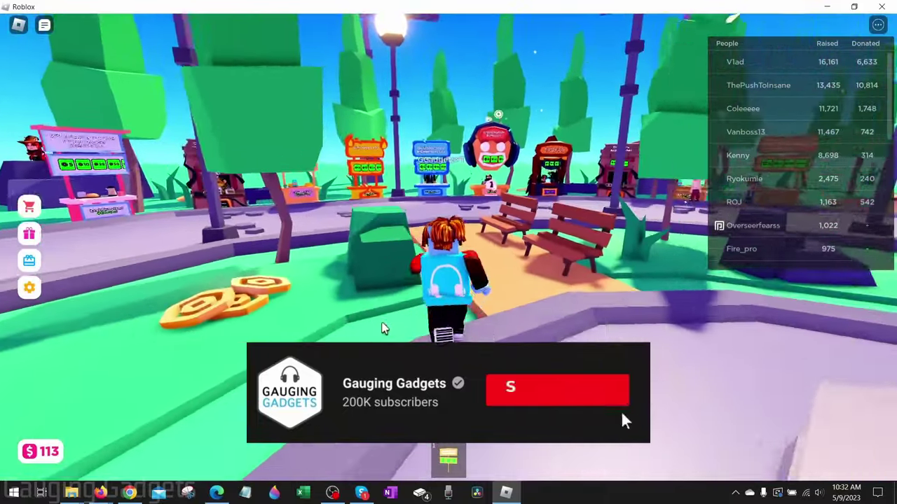
{"action": "key", "text": "Left"}
{"action": "key", "text": "space"}
{"action": "key", "text": "Right"}
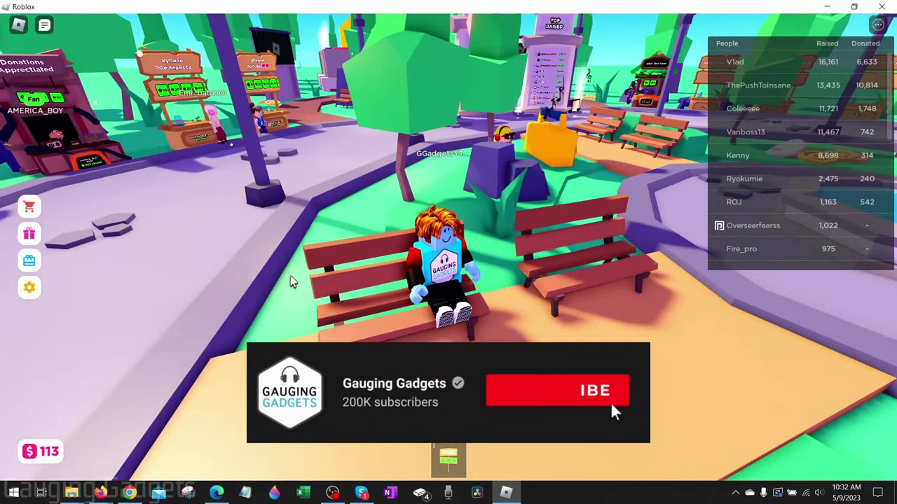
Step: Open the Windows display settings and set the size of text, apps and other items to 125% (Recommended)
{"action": "right_click", "coordinate": [292, 281]}
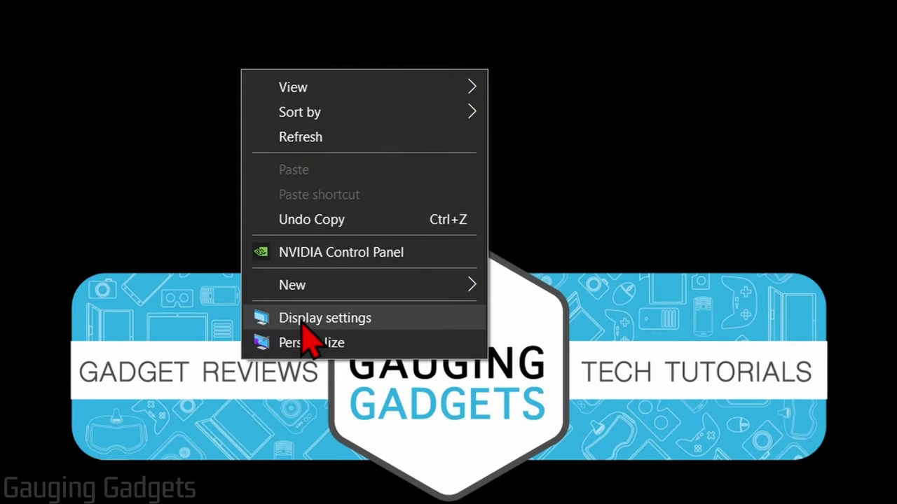
{"action": "left_click", "coordinate": [308, 319]}
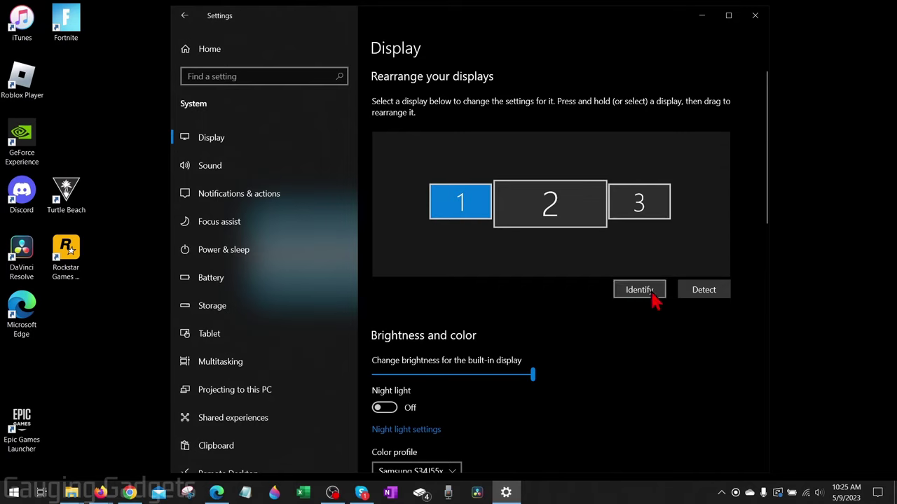
{"action": "scroll", "coordinate": [592, 313], "scroll_direction": "down", "scroll_amount": 5}
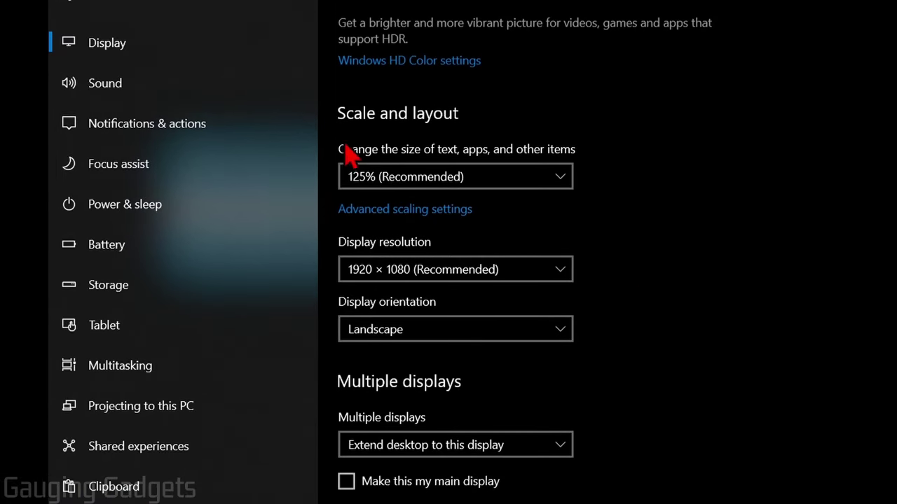
{"action": "left_click", "coordinate": [513, 180]}
{"action": "left_click", "coordinate": [464, 175]}
Step: Check the available display resolutions without changing the selection, and close the Settings window
{"action": "left_click", "coordinate": [516, 275]}
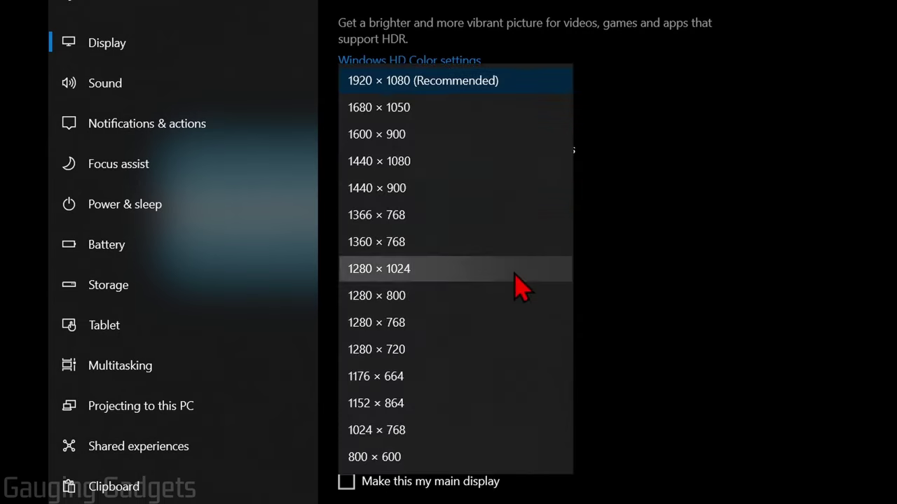
{"action": "left_click", "coordinate": [678, 133]}
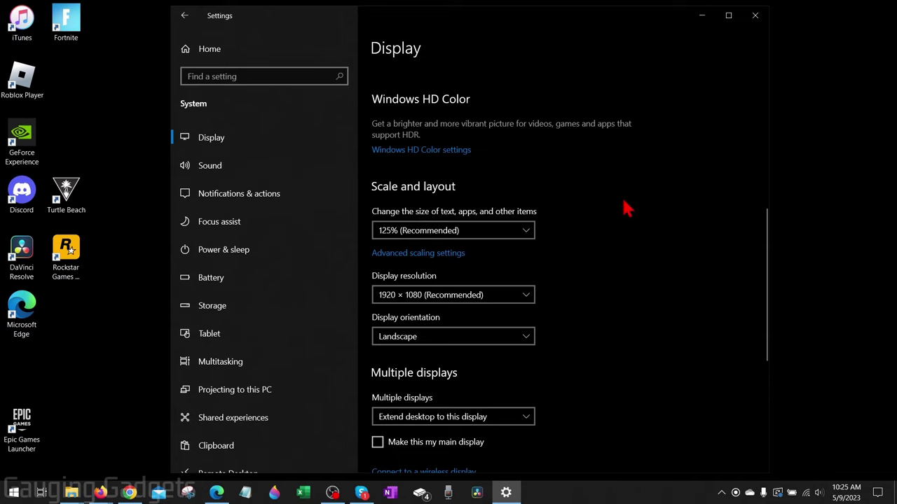
{"action": "left_click", "coordinate": [754, 14]}
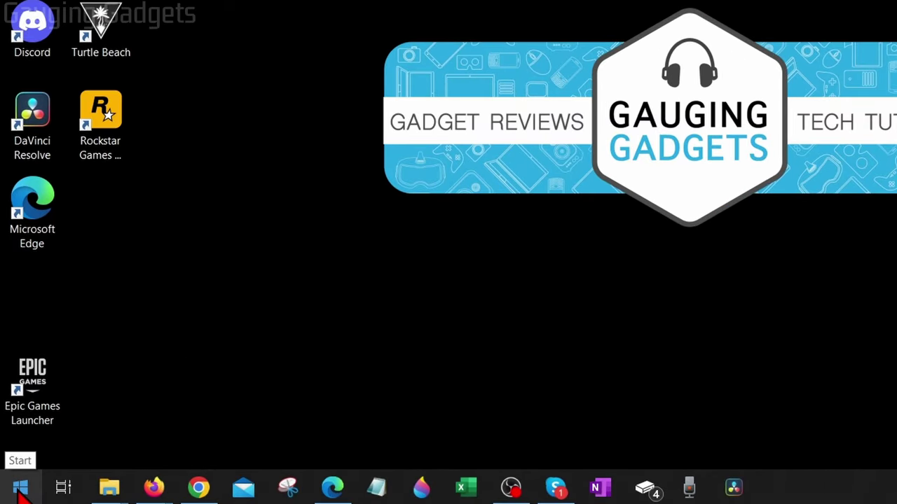
Step: Search Windows Settings for "store" and run the Windows Store Apps troubleshooter
{"action": "right_click", "coordinate": [20, 493]}
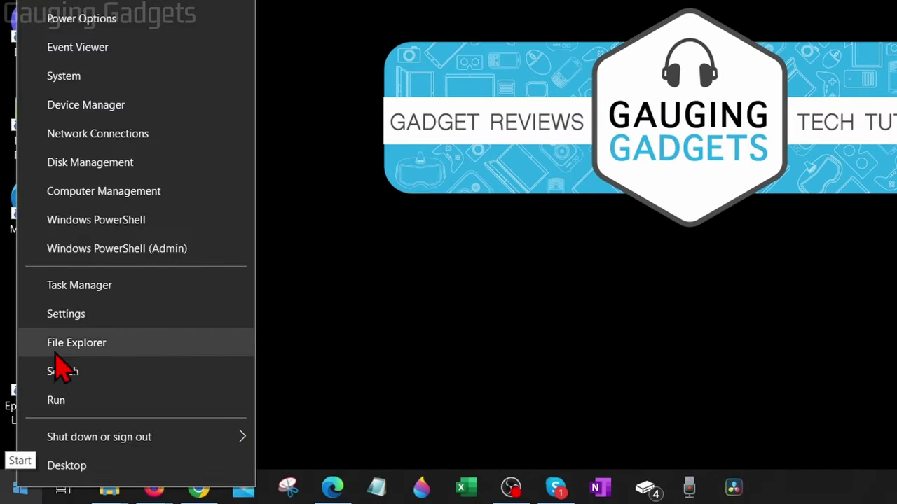
{"action": "left_click", "coordinate": [64, 319]}
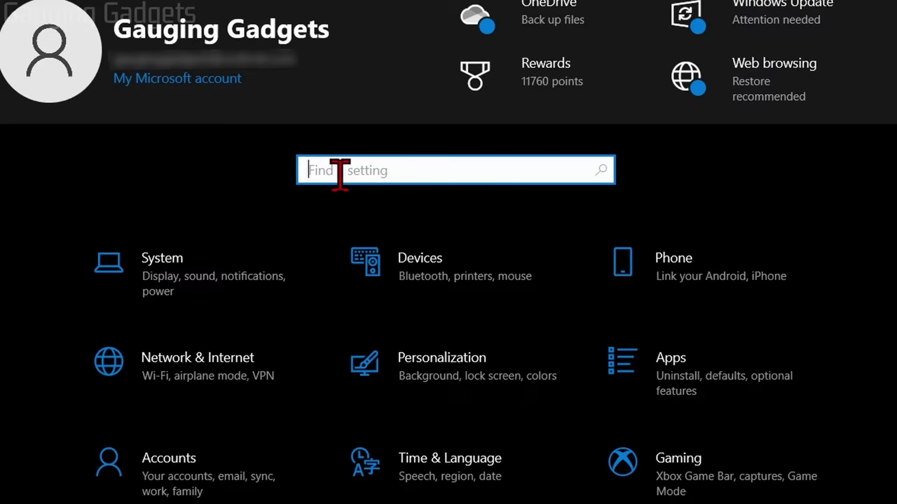
{"action": "type", "text": "store"}
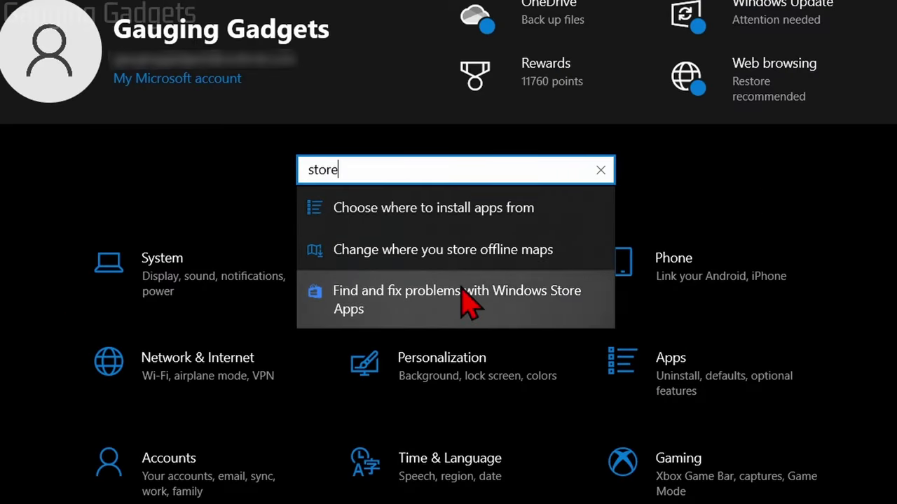
{"action": "left_click", "coordinate": [368, 319]}
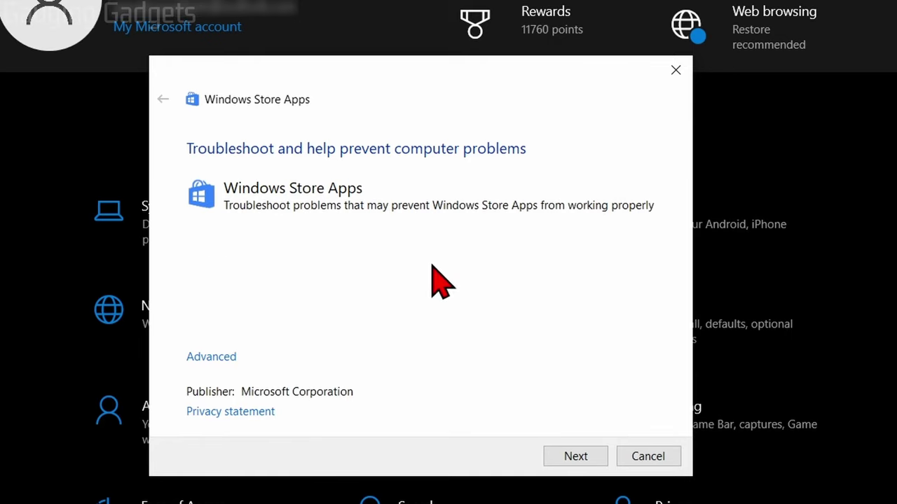
{"action": "left_click", "coordinate": [574, 459]}
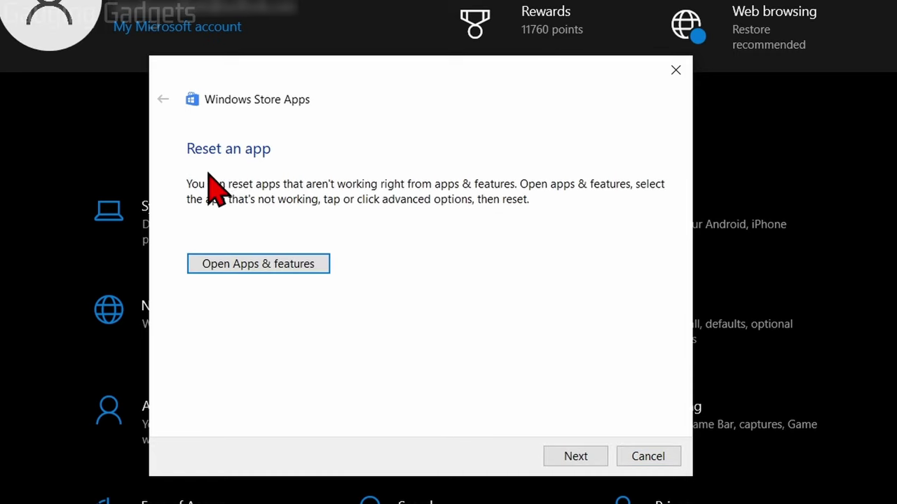
Step: Go from the troubleshooter to Apps & features, search for "roblox" and open the Roblox app's advanced options
{"action": "left_click", "coordinate": [245, 263]}
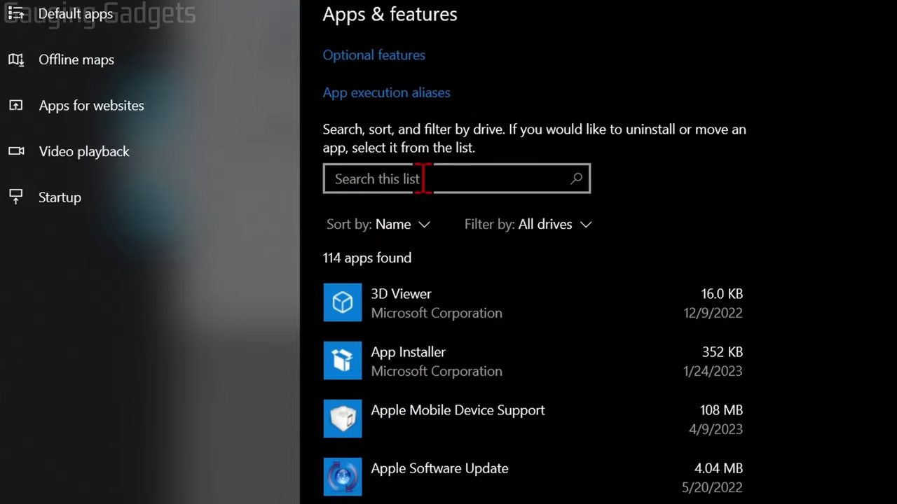
{"action": "left_click", "coordinate": [450, 180]}
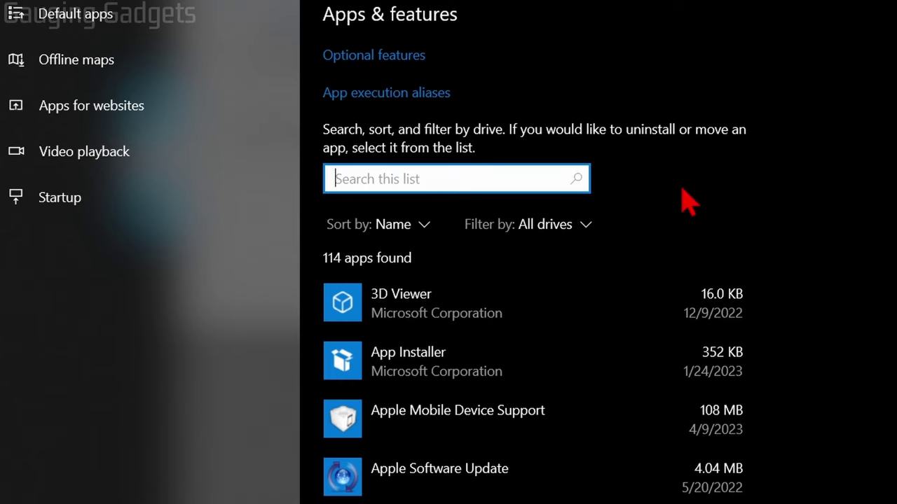
{"action": "type", "text": "roblox"}
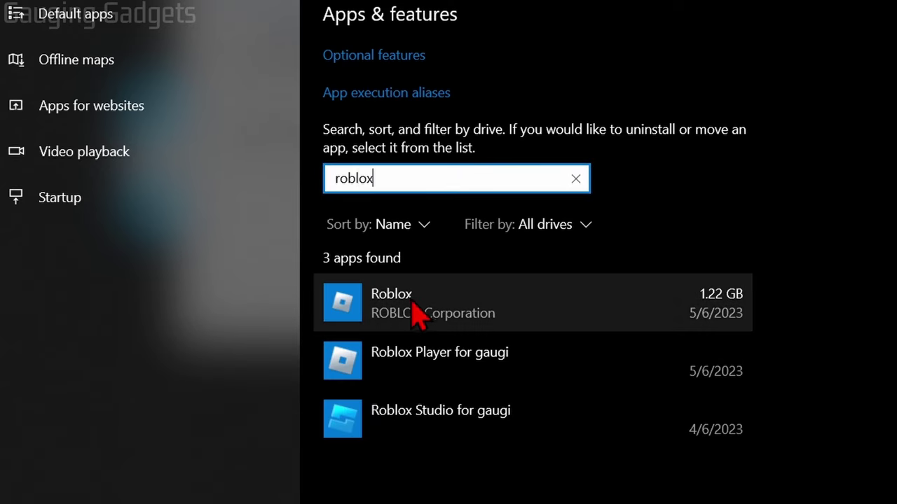
{"action": "left_click", "coordinate": [403, 307]}
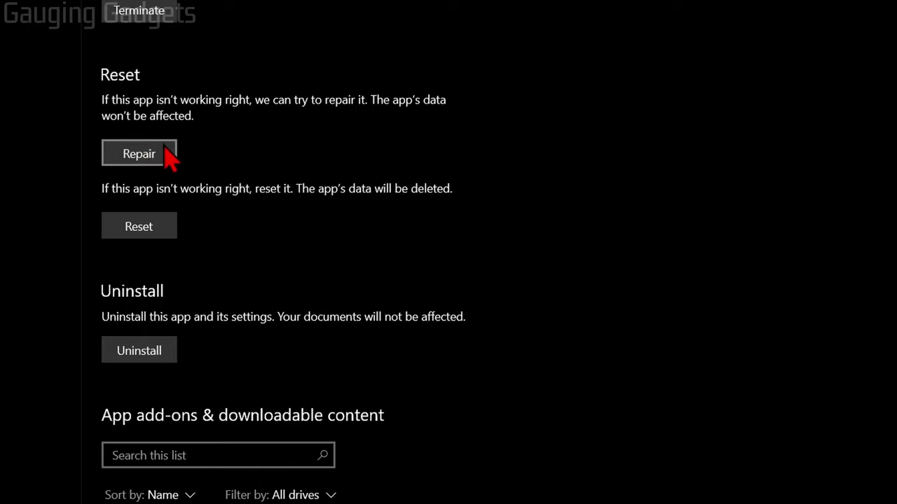
Step: Repair the Roblox app, and reset it including deletion of its app data
{"action": "left_click", "coordinate": [165, 149]}
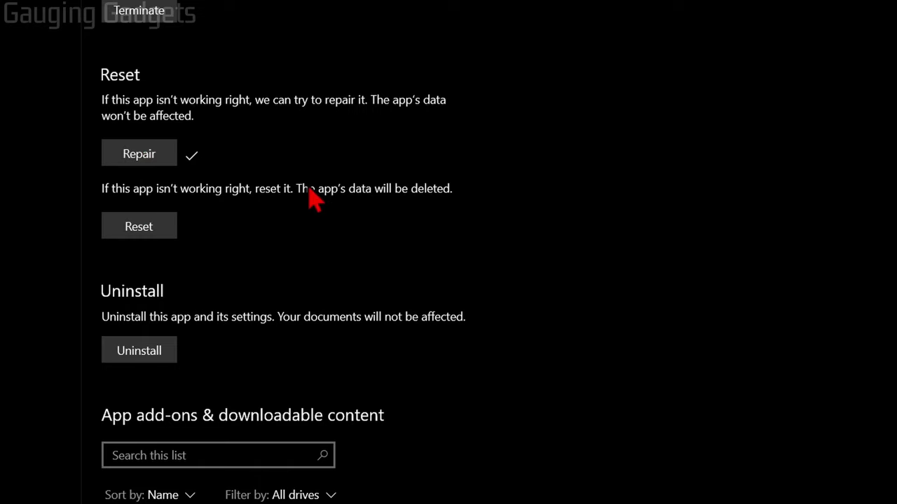
{"action": "left_click", "coordinate": [148, 238]}
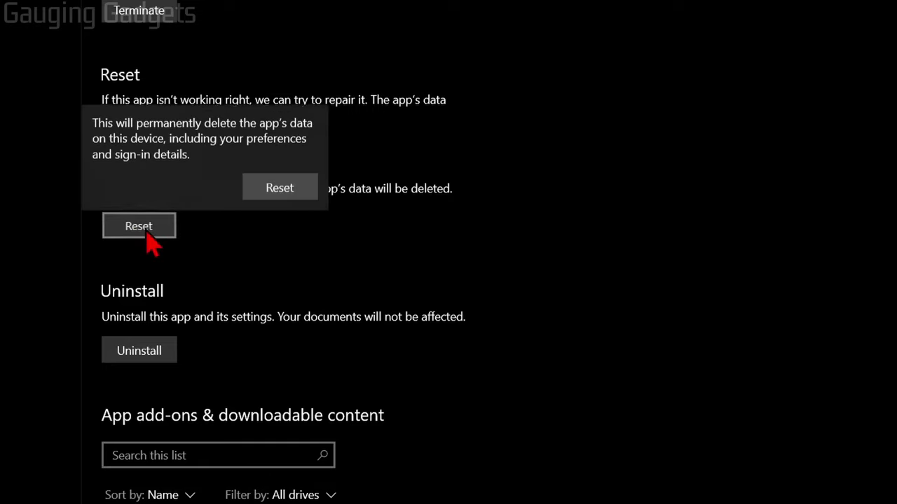
{"action": "left_click", "coordinate": [279, 186]}
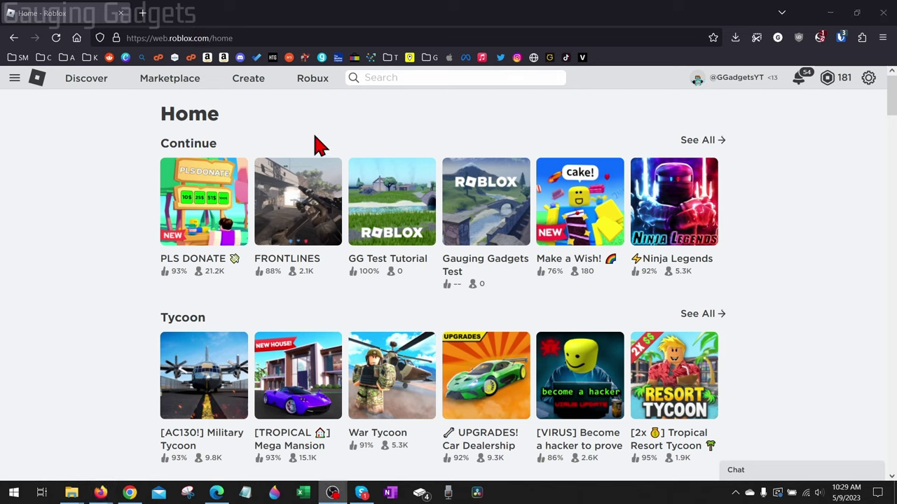
Step: Start FRONTLINES from the Roblox website and save the offered RobloxPlayerLauncher installer to the Downloads folder
{"action": "left_click", "coordinate": [292, 200]}
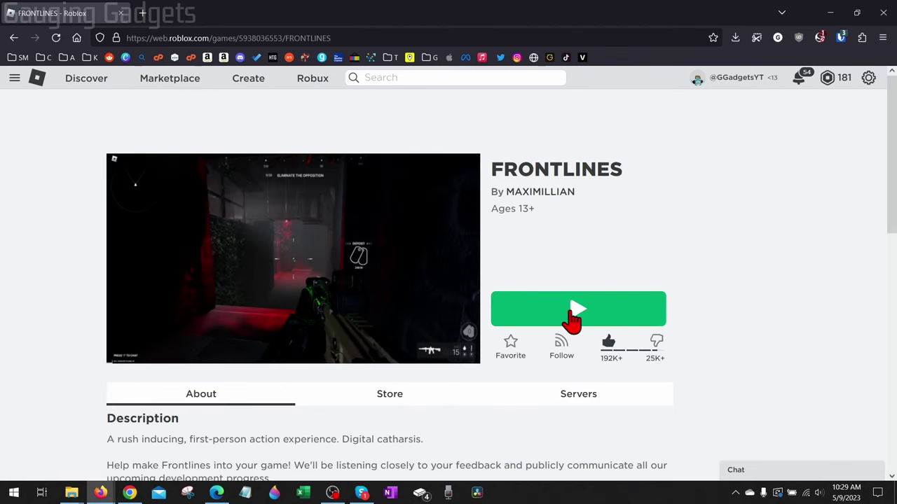
{"action": "left_click", "coordinate": [576, 320]}
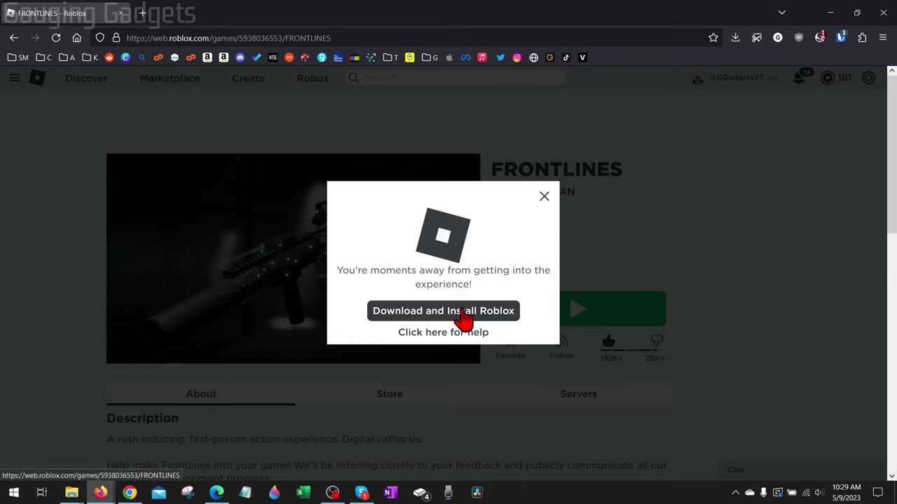
{"action": "left_click", "coordinate": [424, 314]}
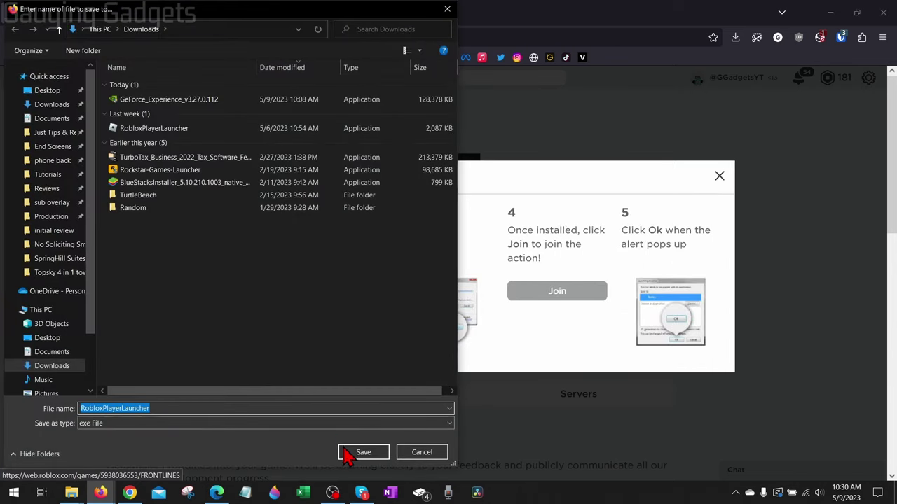
{"action": "left_click", "coordinate": [363, 454]}
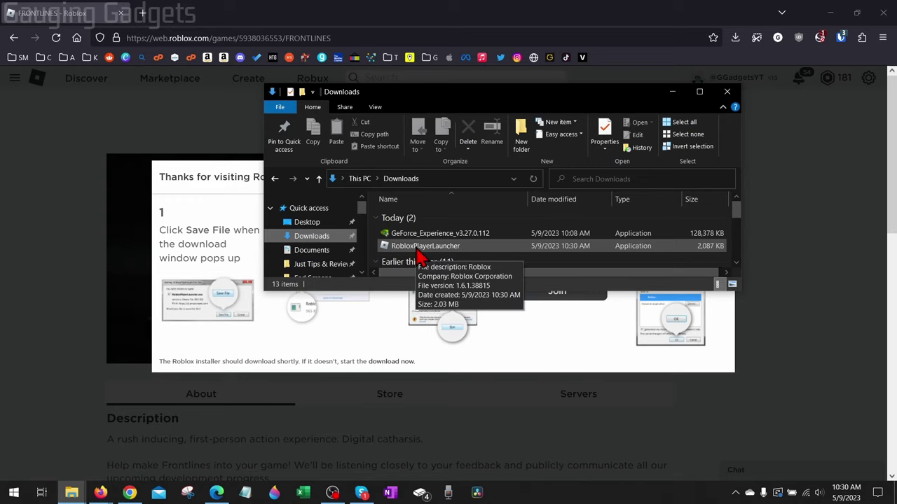
Step: Install Roblox by running the downloaded RobloxPlayerLauncher, and minimize the Downloads folder window
{"action": "double_click", "coordinate": [414, 249]}
{"action": "left_click", "coordinate": [671, 92]}
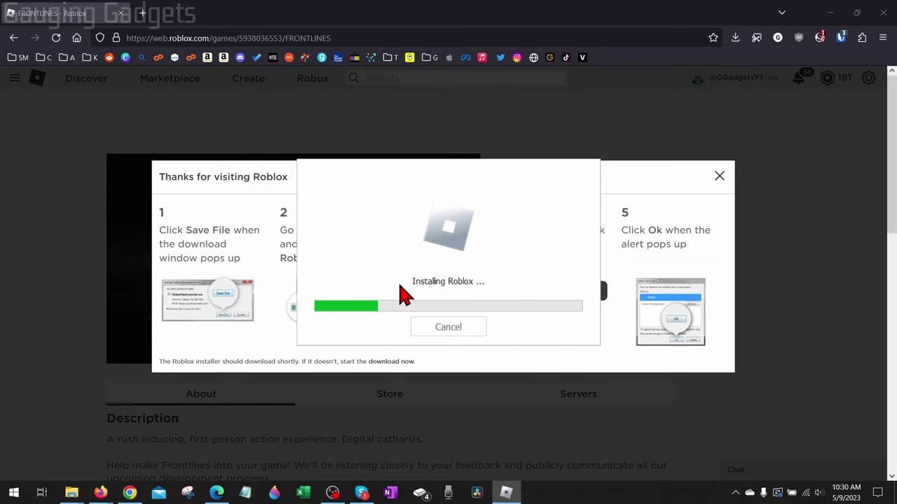
{"action": "left_click", "coordinate": [448, 326]}
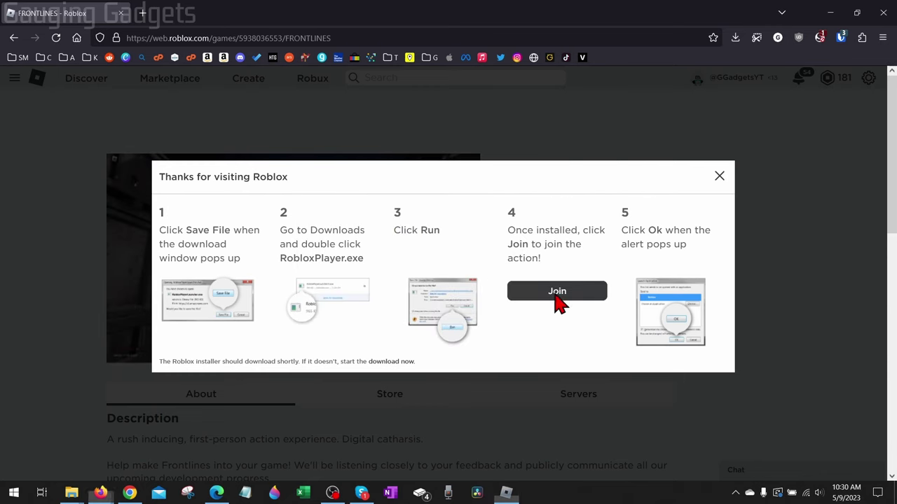
Step: Dismiss the installation instructions and launch FRONTLINES in the installed Roblox player
{"action": "left_click", "coordinate": [720, 177]}
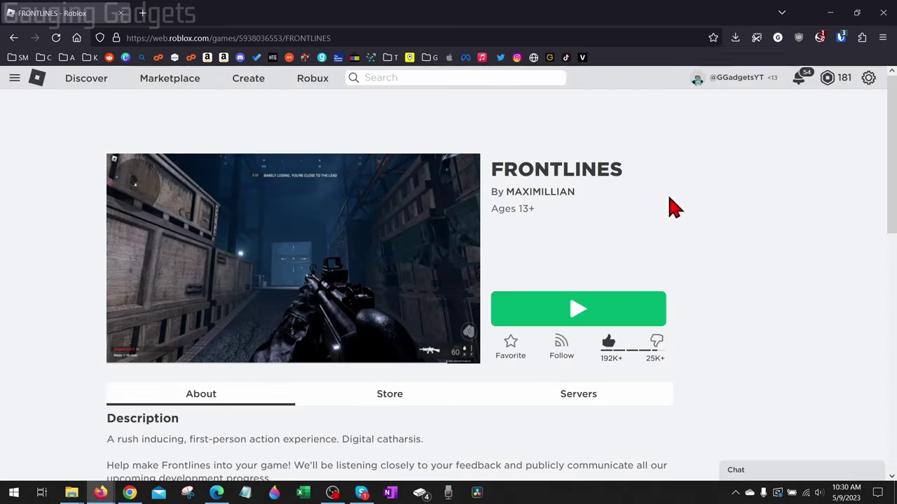
{"action": "left_click", "coordinate": [570, 310]}
{"action": "left_click", "coordinate": [488, 150]}
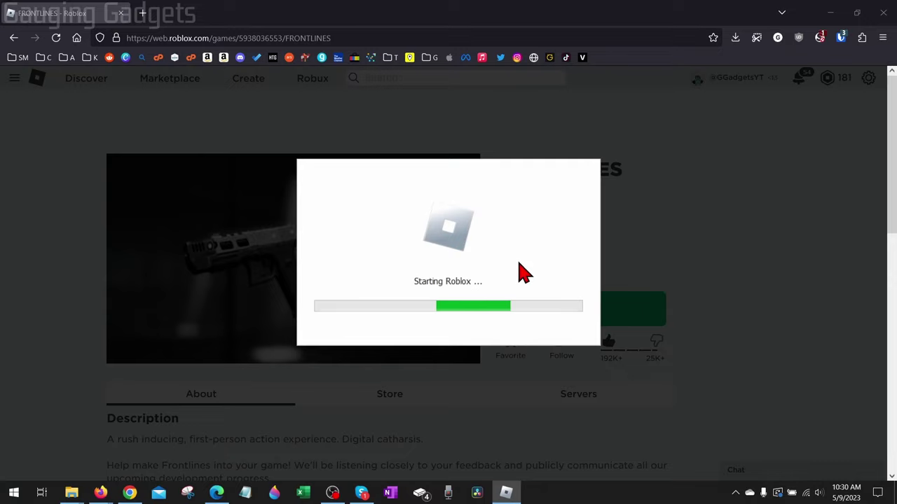